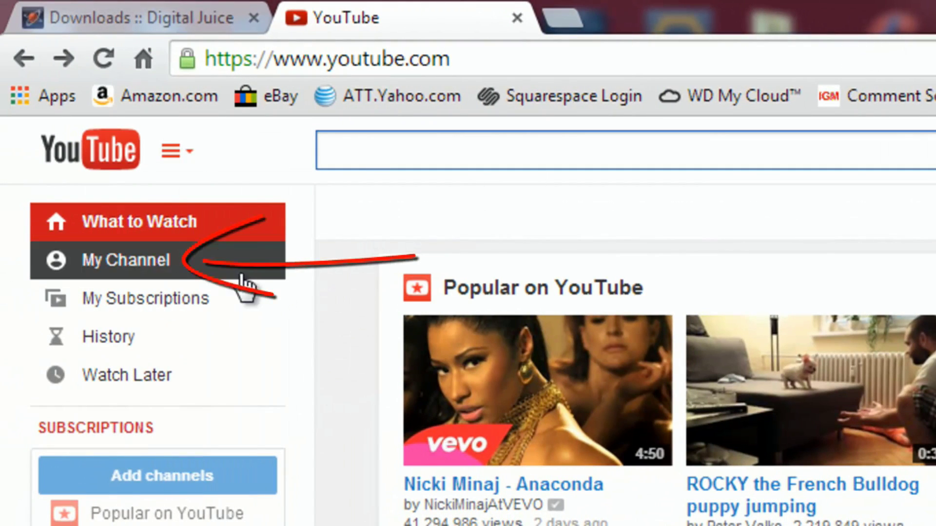
Go to the Man Of Mystery channel page and show the account's list of channels
left_click(163, 269)
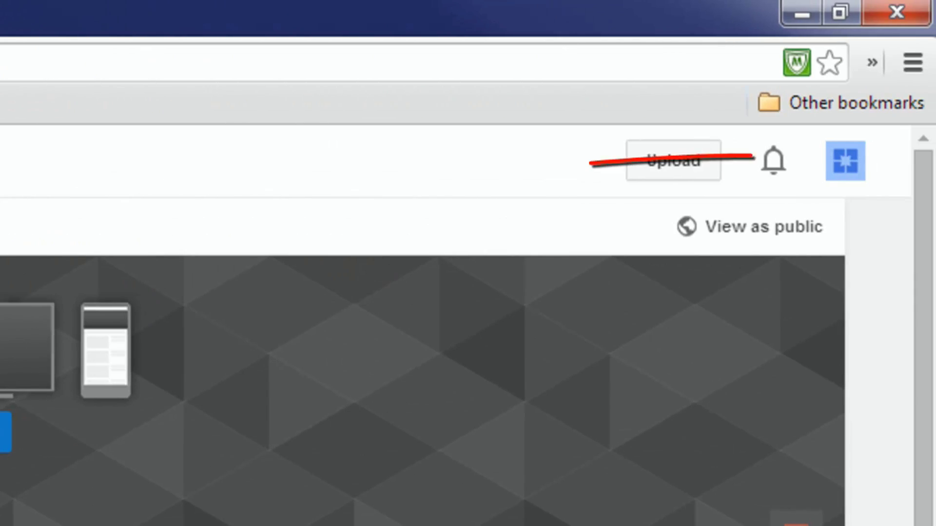
left_click(846, 167)
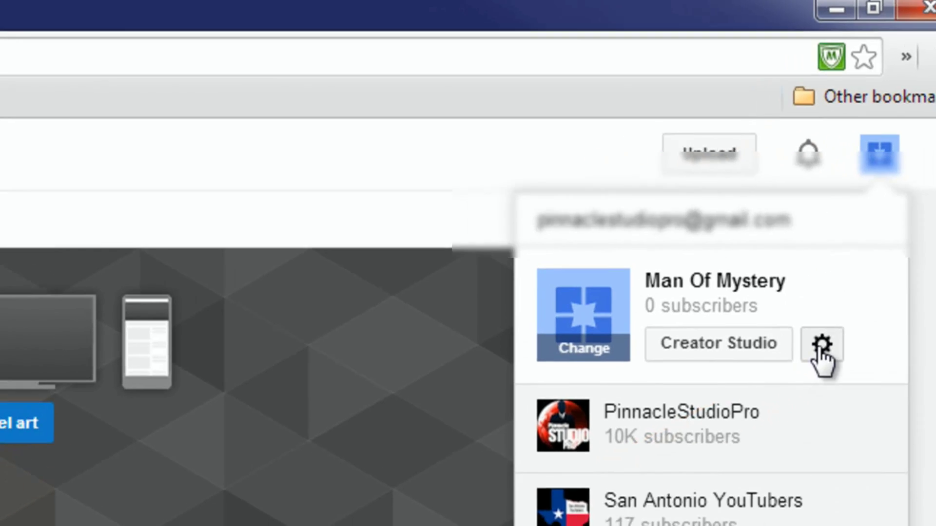
Open the Man Of Mystery account settings Overview from the account menu
left_click(822, 345)
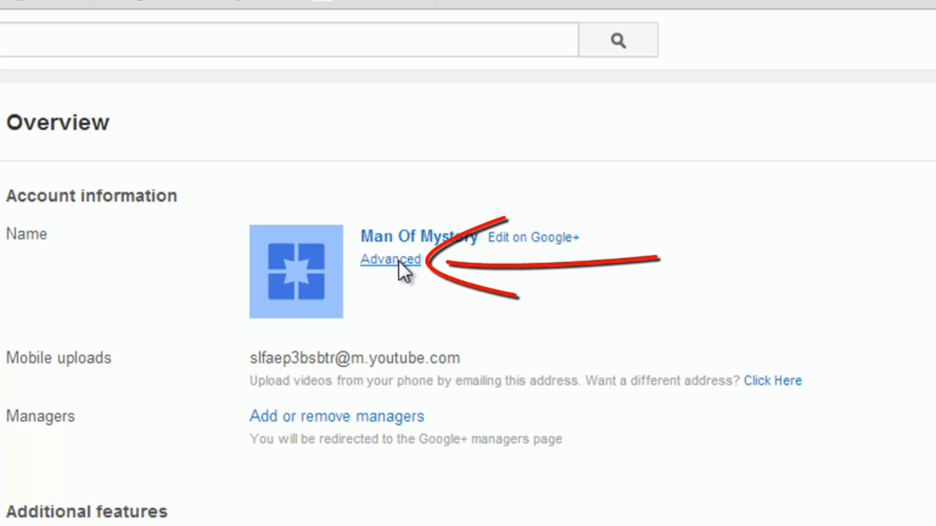
left_click(399, 262)
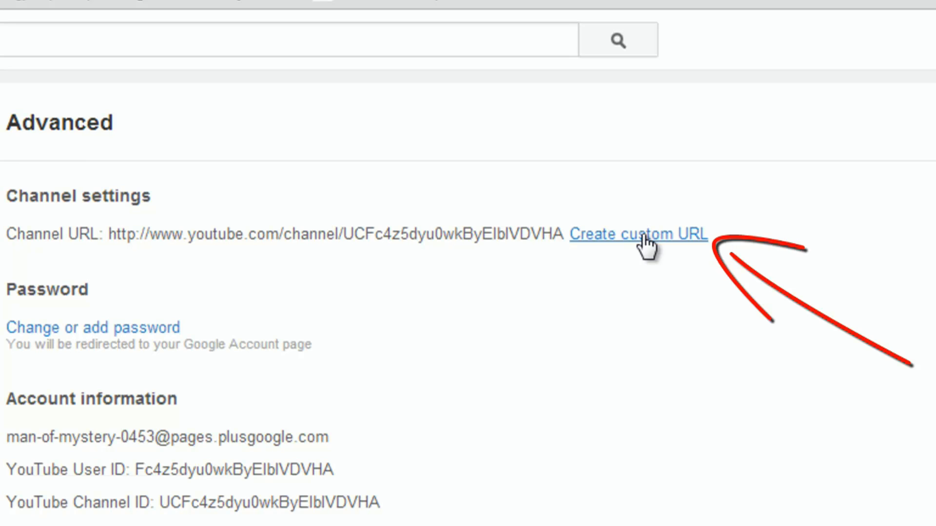
Request 'manofmystery' as the channel's custom URL
left_click(644, 235)
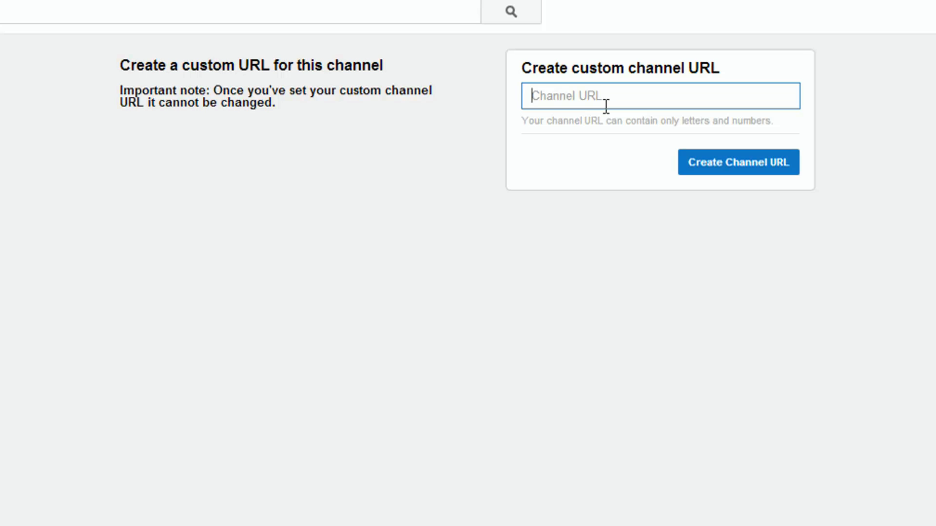
type("manofm")
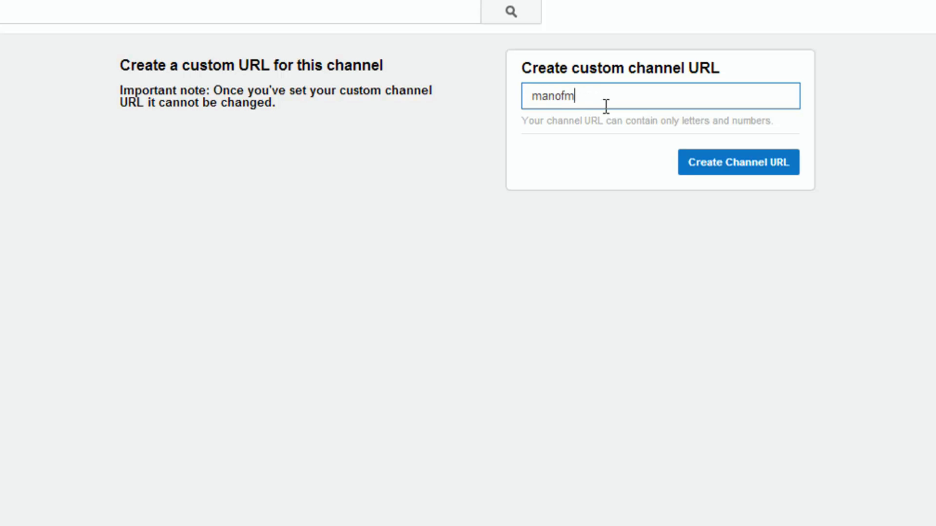
type("ystery")
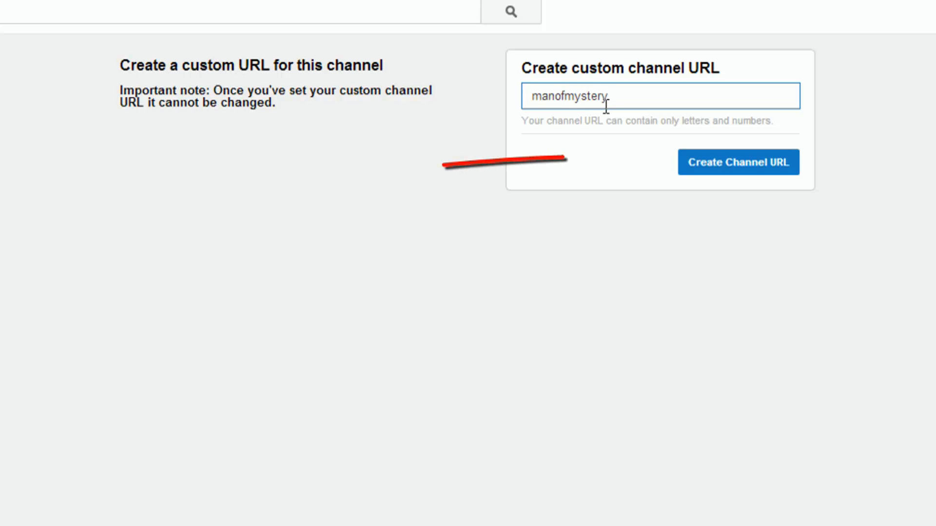
left_click(721, 168)
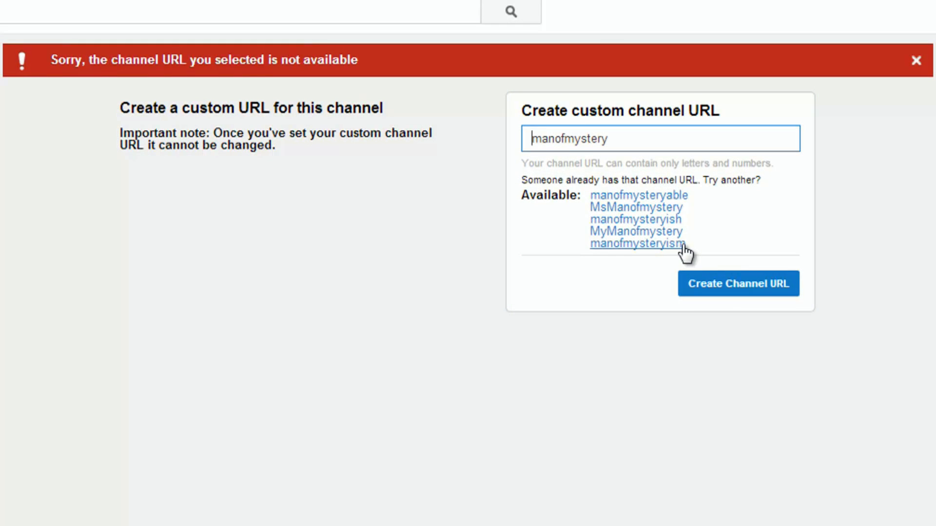
Retry the custom channel URL as 'manofmystery1'
left_click(620, 144)
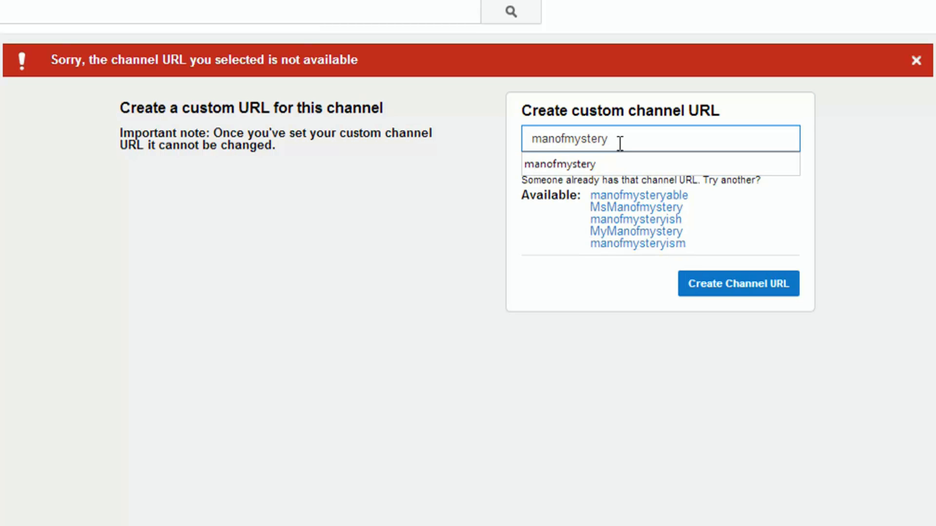
type("1")
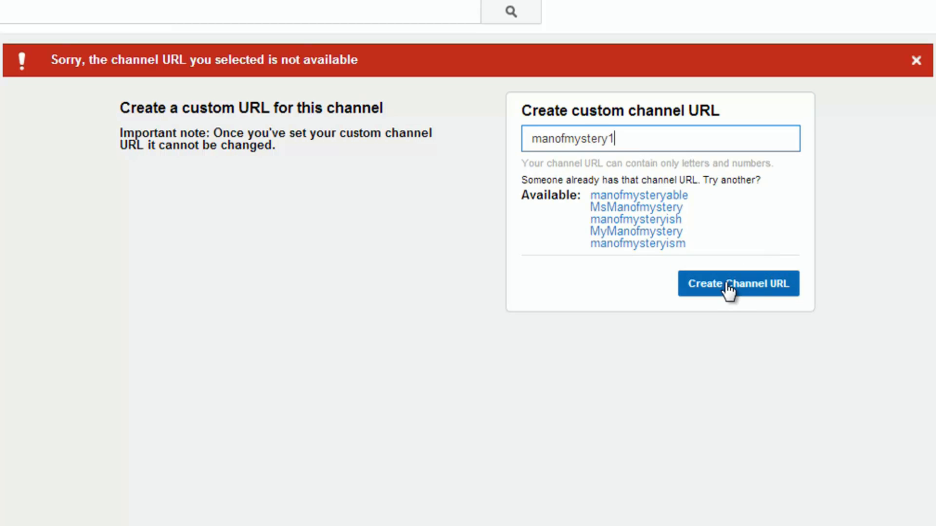
left_click(729, 287)
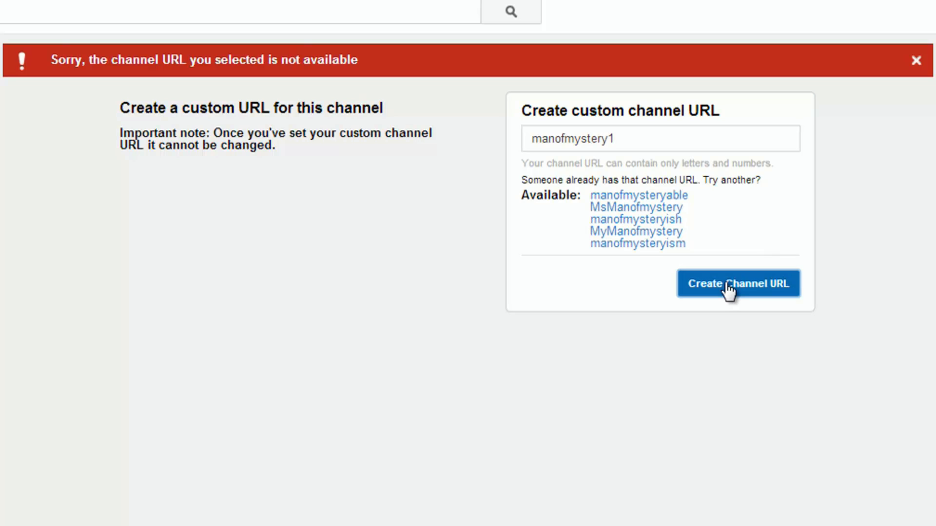
Revert to 'manofmystery', then take the suggested 'manofmysteryish' as the custom URL
left_click(657, 139)
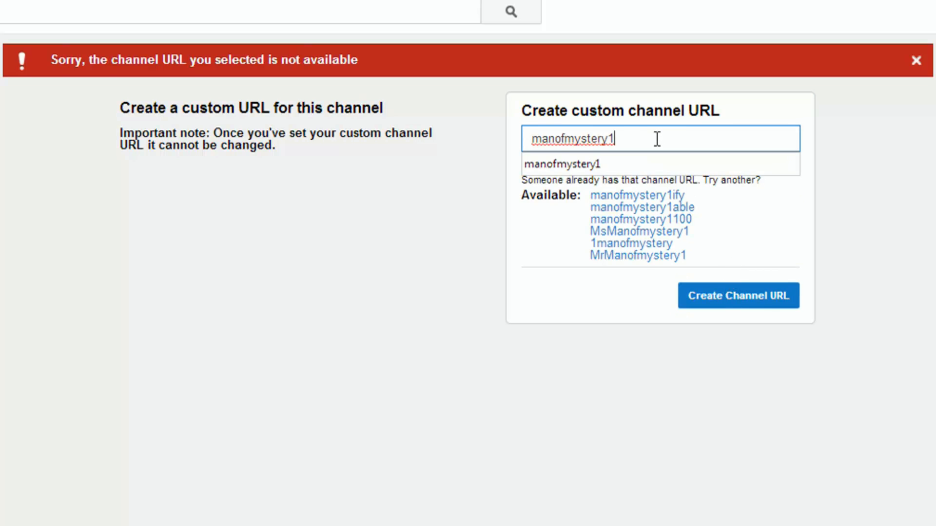
key("BackSpace")
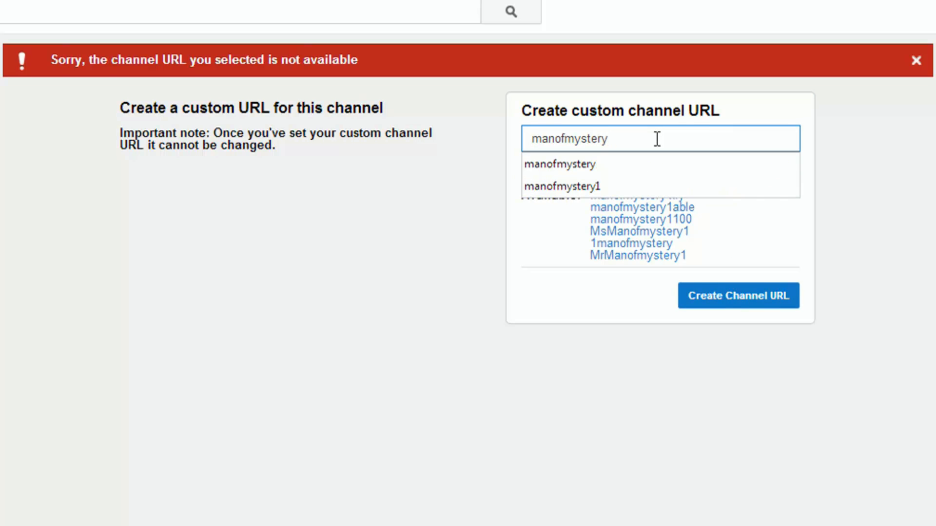
left_click(582, 166)
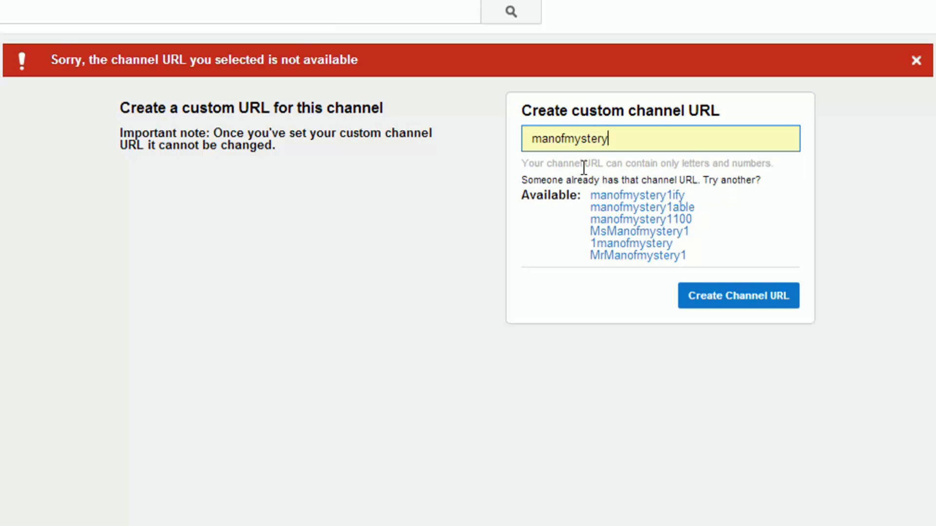
left_click(730, 298)
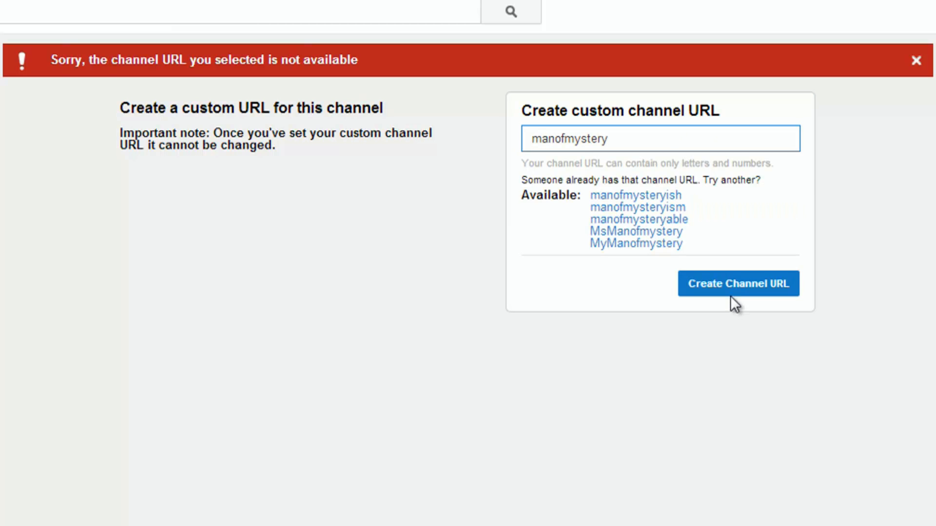
left_click(669, 195)
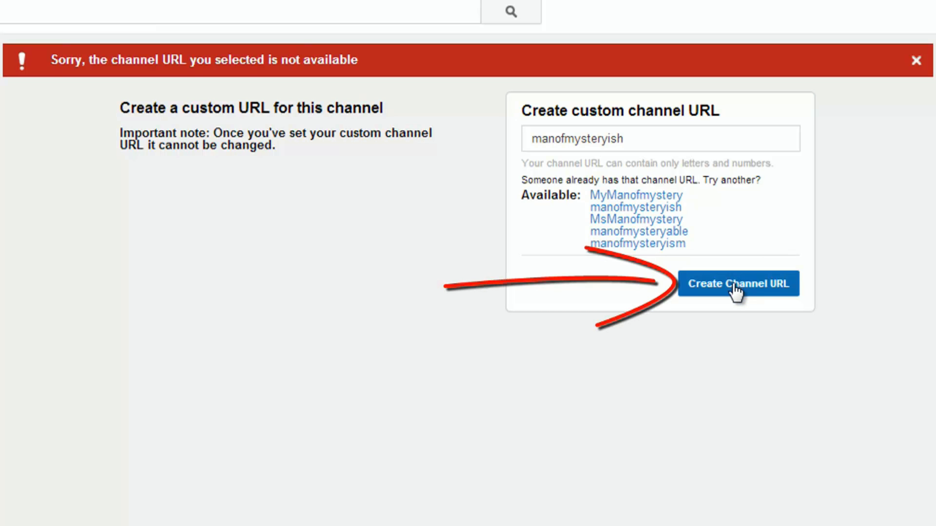
left_click(734, 285)
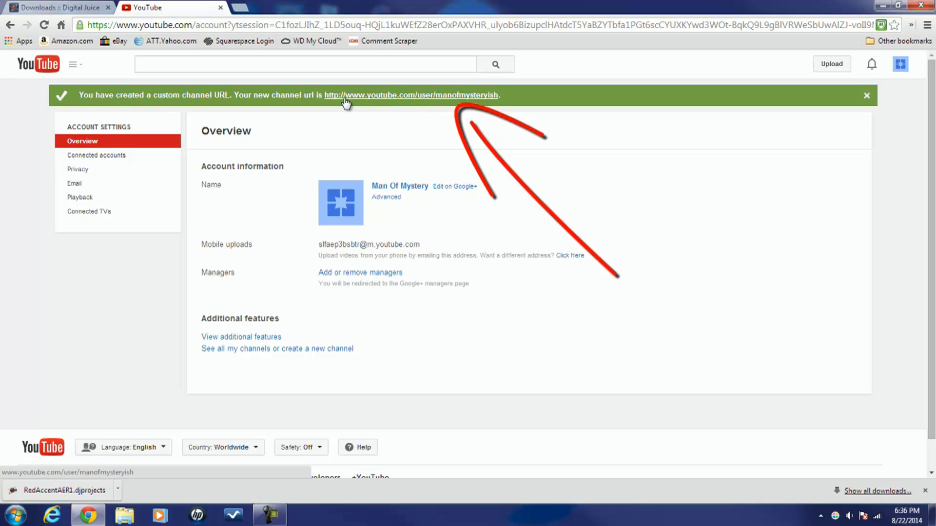
Follow the youtube.com/user/manofmysteryish link in the green confirmation banner
left_click(407, 95)
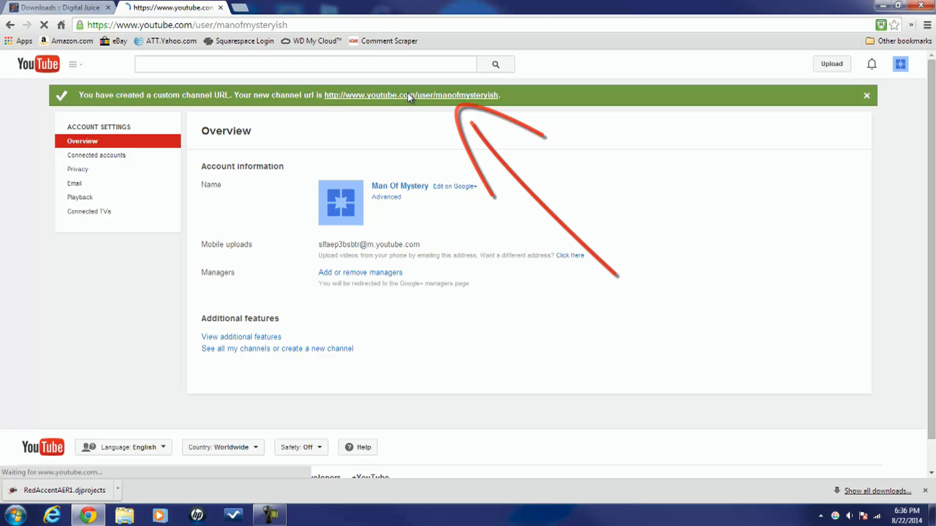